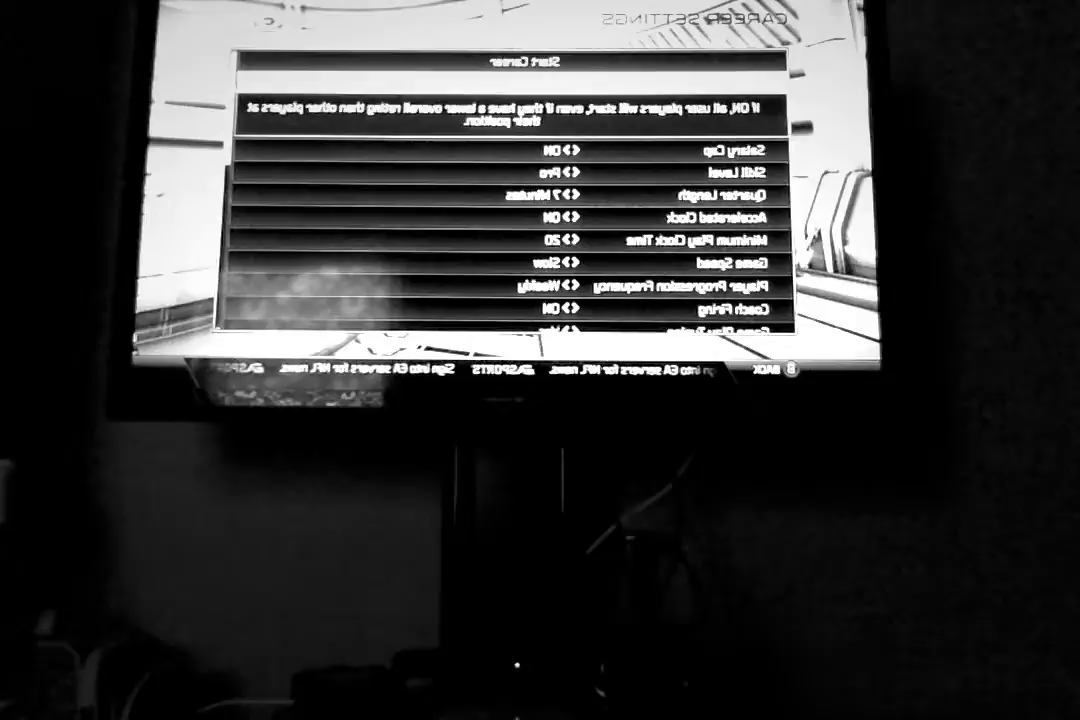
Move between the Skill Level and Minimum Play Clock Time rows in Career Settings
key("Down")
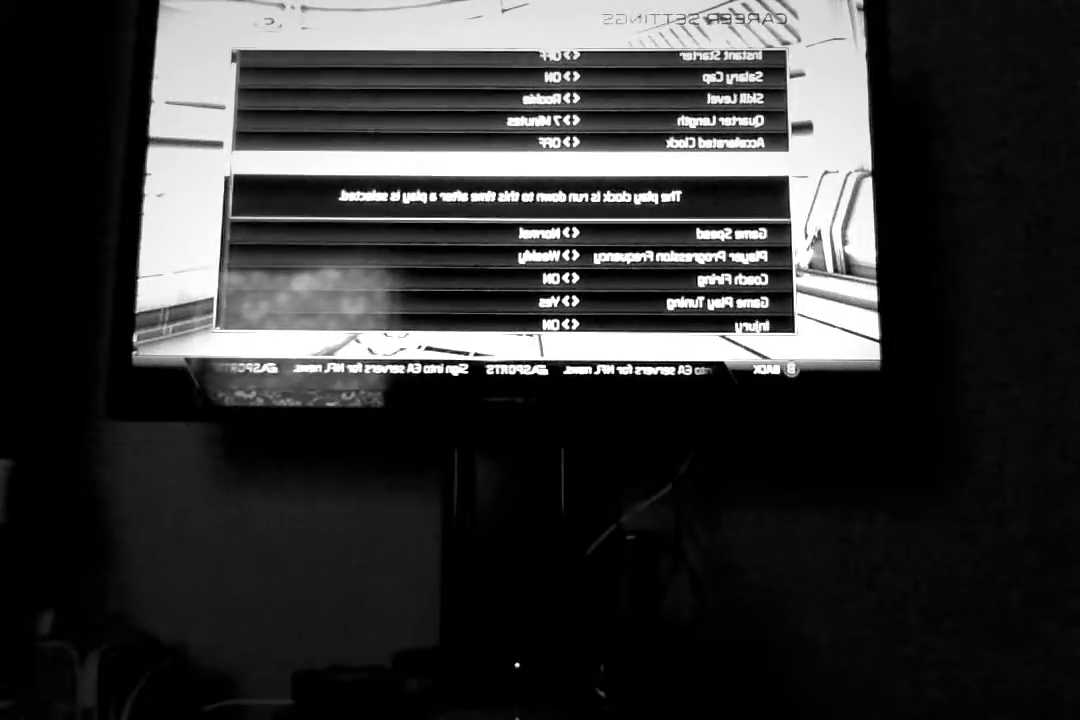
key("Up")
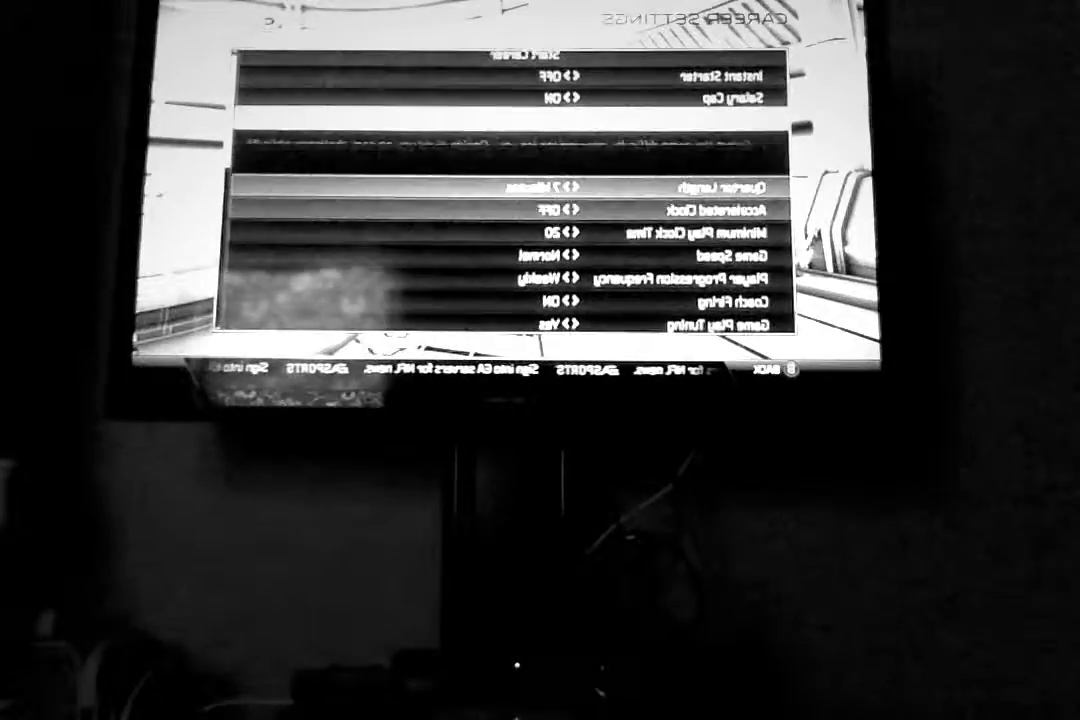